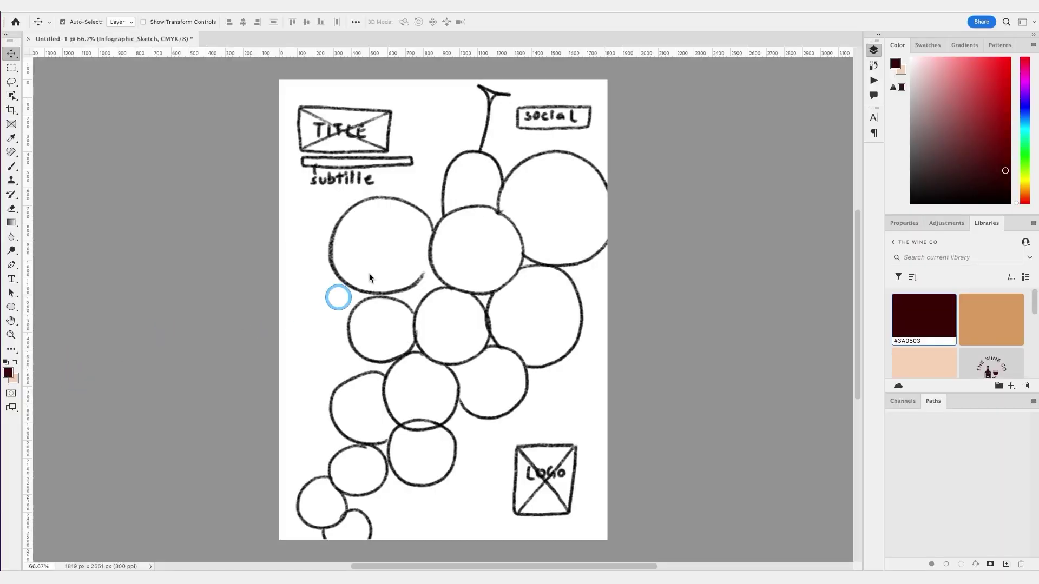
- Bring up the Layers panel and switch to the Ellipse Tool for drawing the grape circles
key(F7)
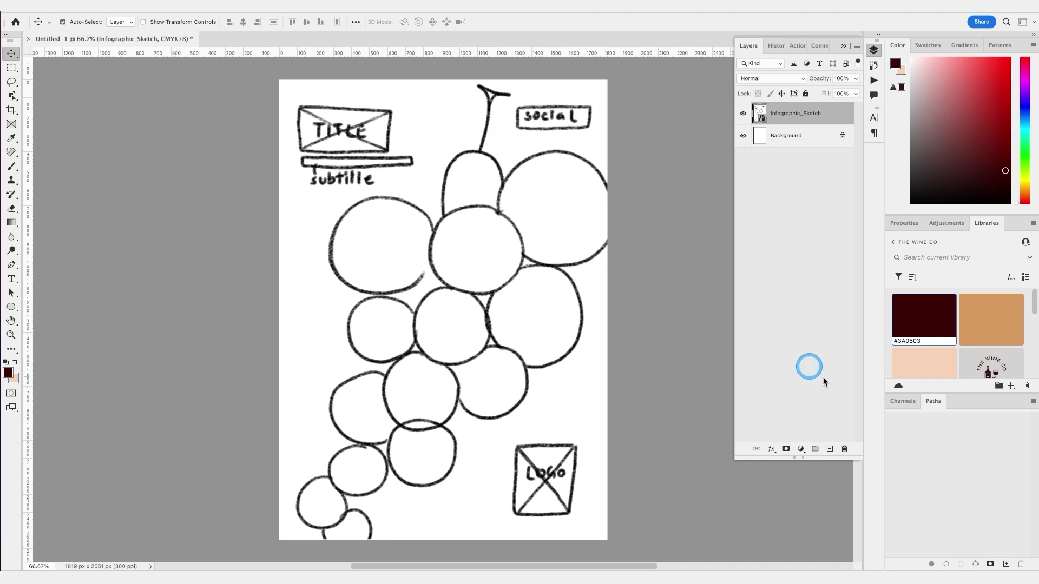
click(11, 308)
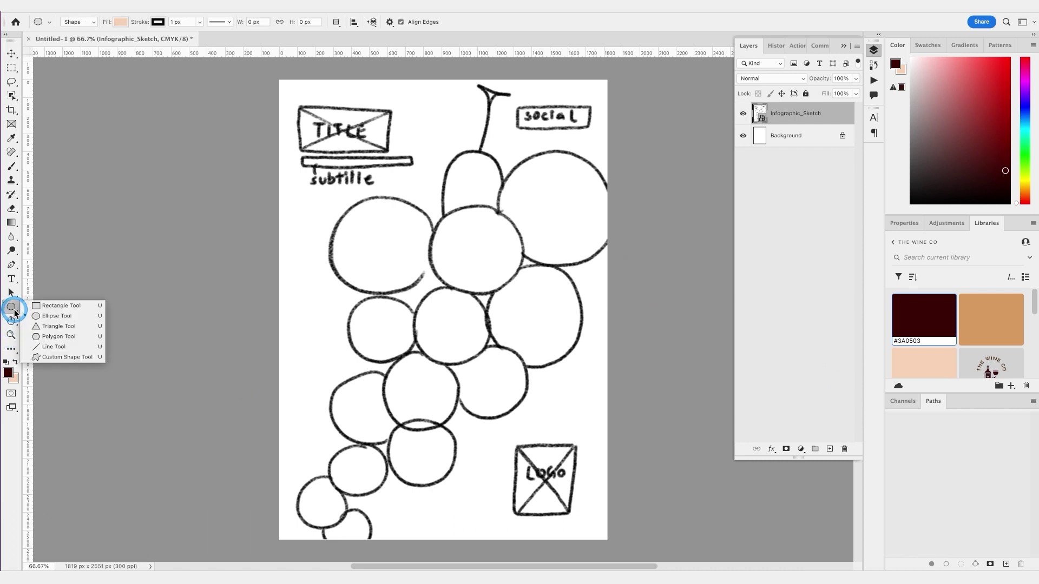
click(57, 316)
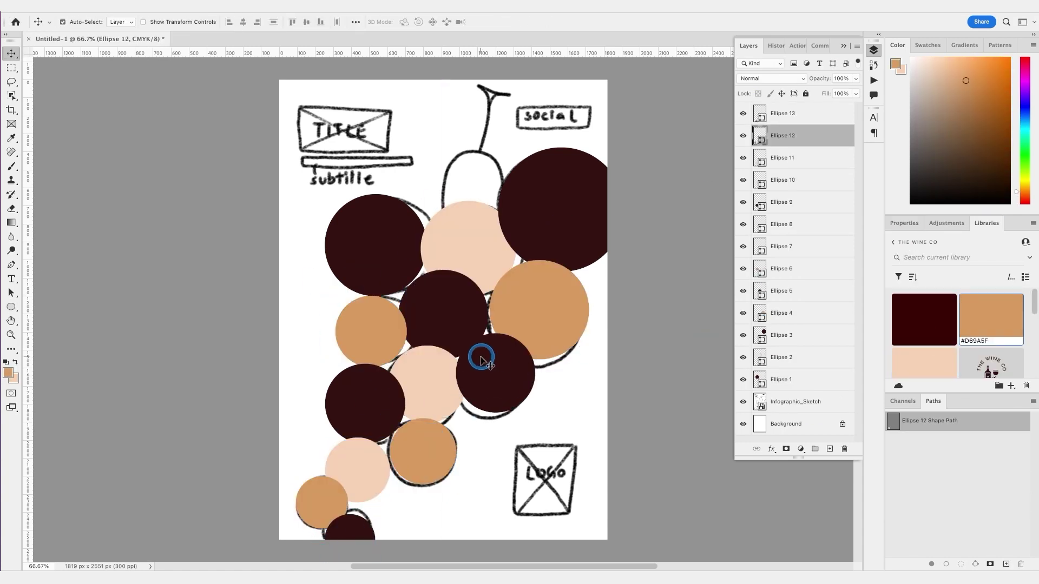
- Scroll through the layer list and switch to the Horizontal Type Tool
scroll(956, 336, down, 5)
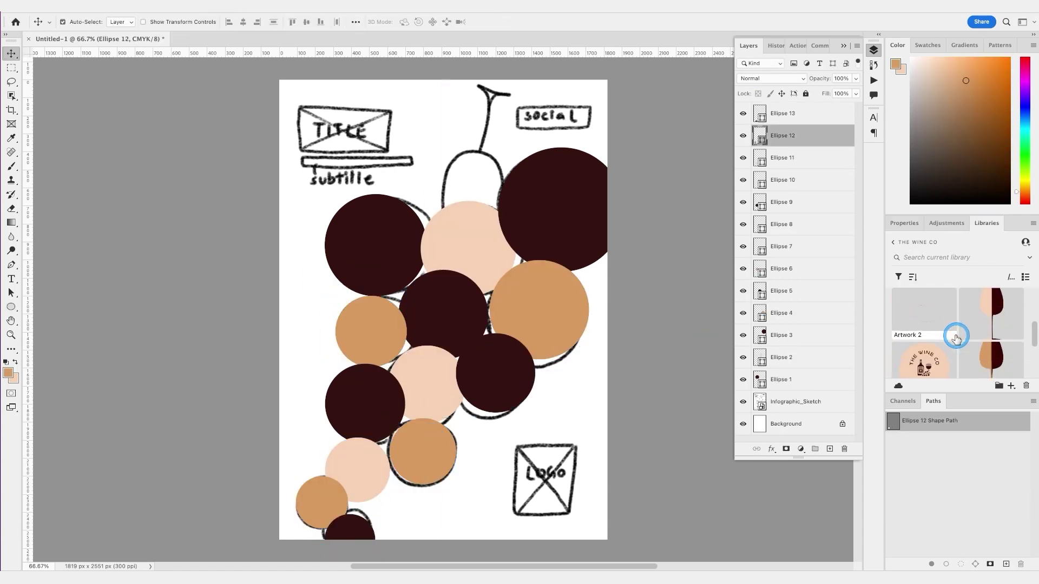
scroll(957, 339, up, 2)
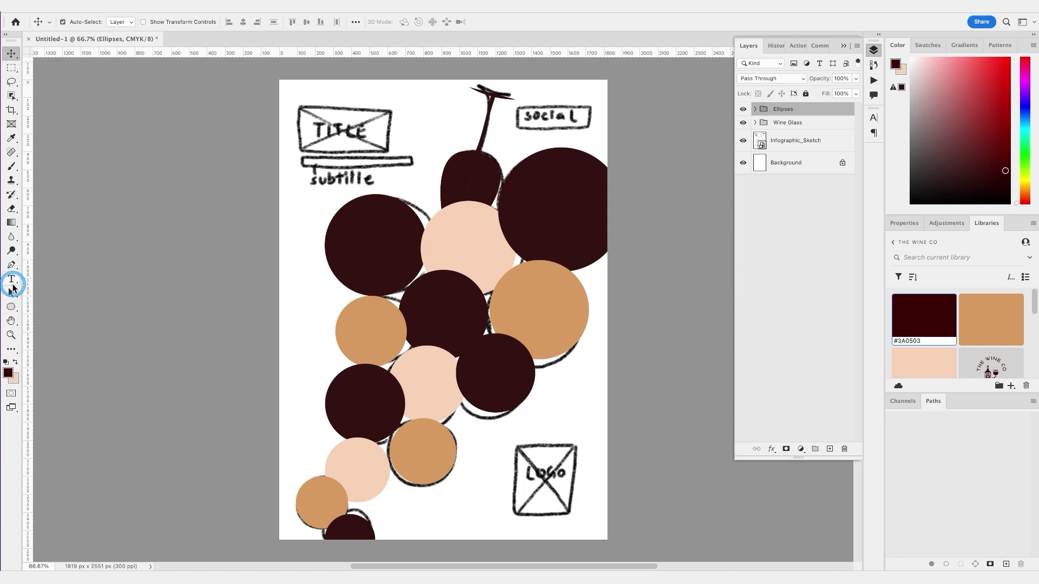
drag(11, 279, 104, 278)
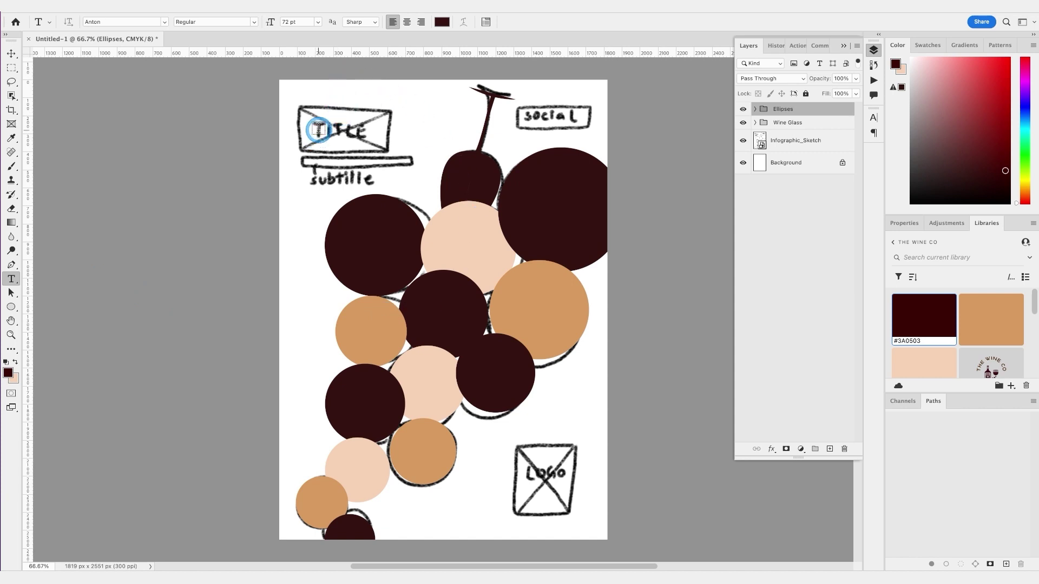
- Create three title text layers on the title box: OUR, WINE and IN NUMBERS
click(318, 130)
double_click(476, 113)
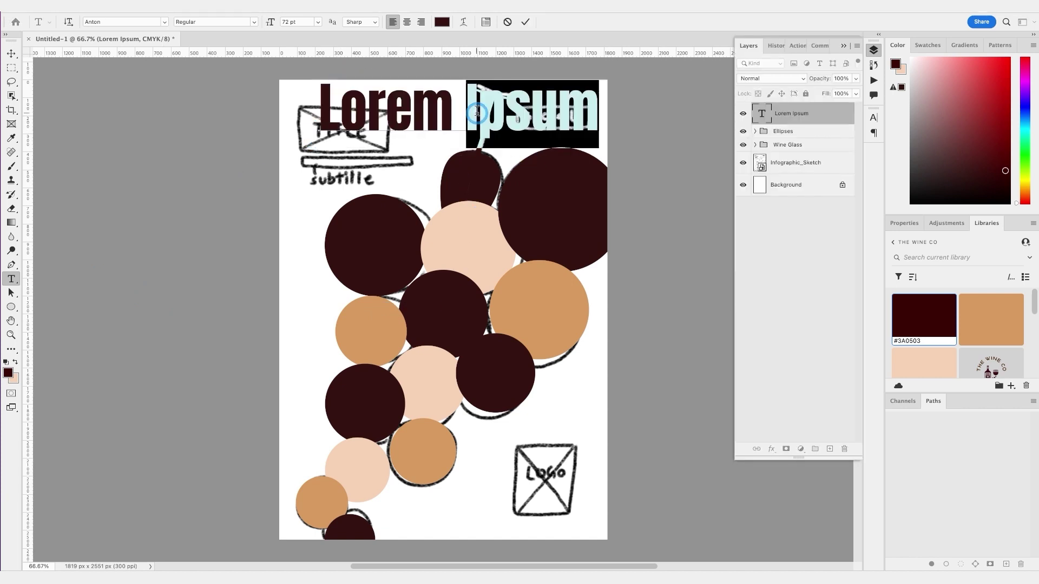
key(ctrl+a)
text(OUR)
key(ctrl+Return)
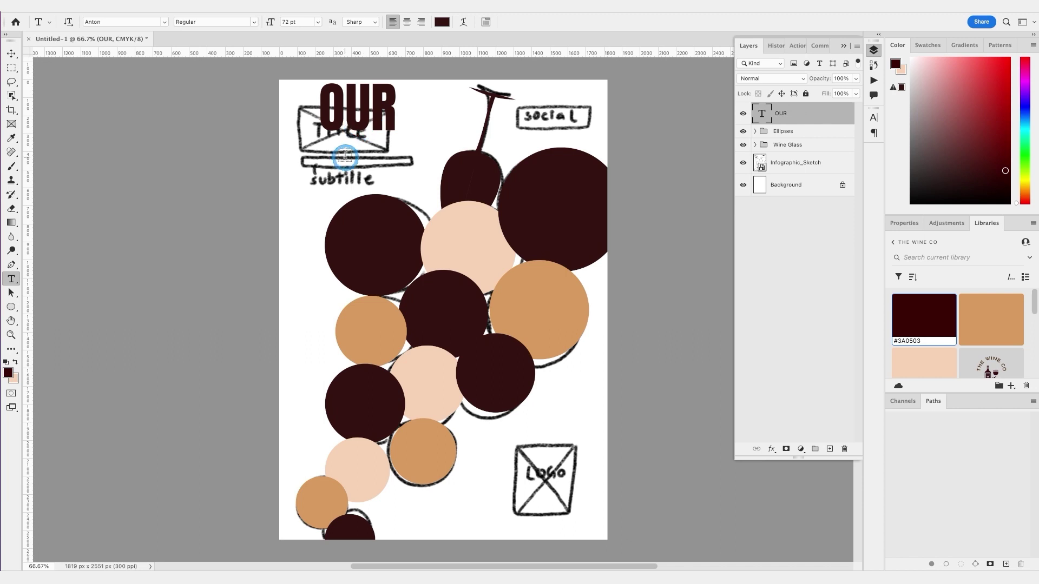
click(338, 165)
text(WI)
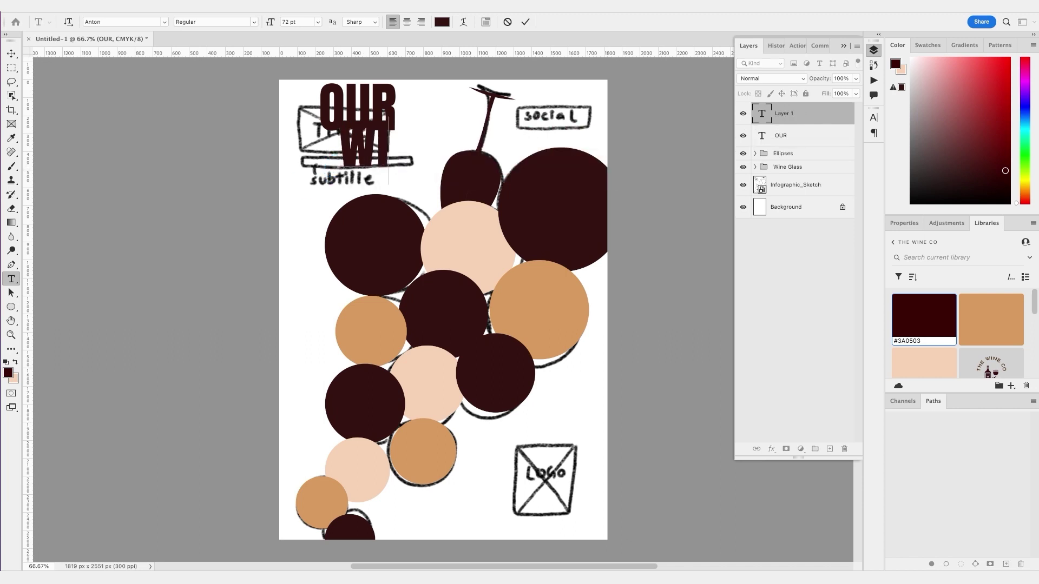
text(NE)
key(ctrl+Return)
click(373, 196)
text(IN NUMBERS)
key(ctrl+Return)
- Position WINE beside OUR and IN NUMBERS underneath, then select all three title layers
key(F7)
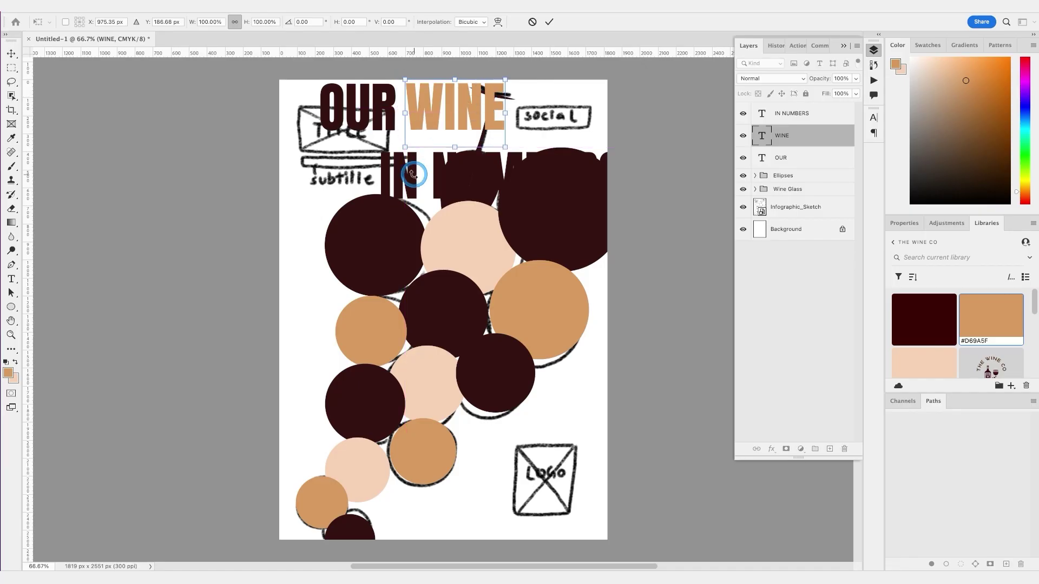
click(411, 178)
drag(412, 204, 352, 186)
shift+click(357, 108)
shift+click(454, 108)
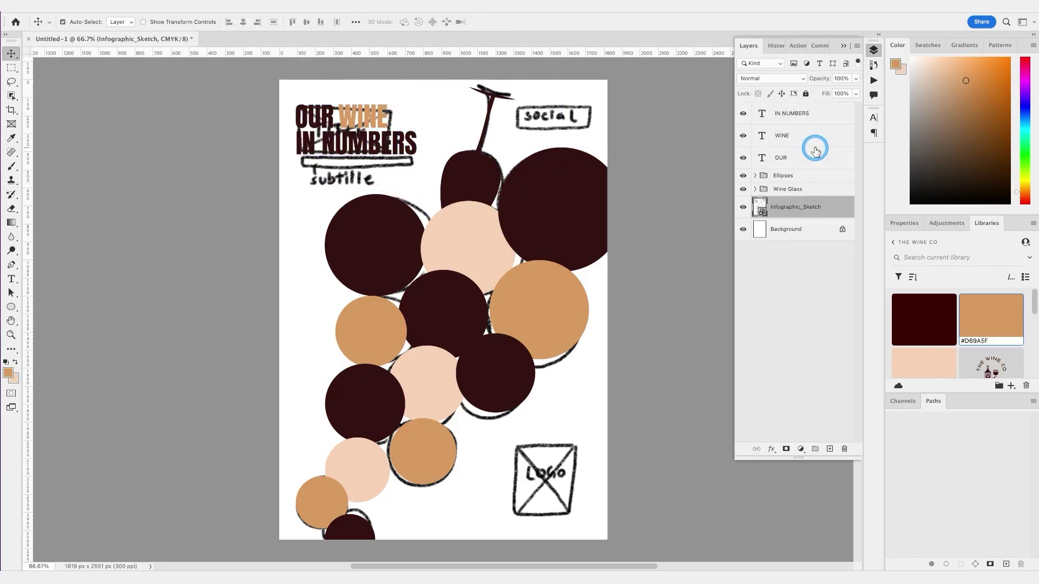
- Duplicate the title text as the subtitle, size it to 11 pt, and move it under the title
alt+drag(314, 116, 314, 182)
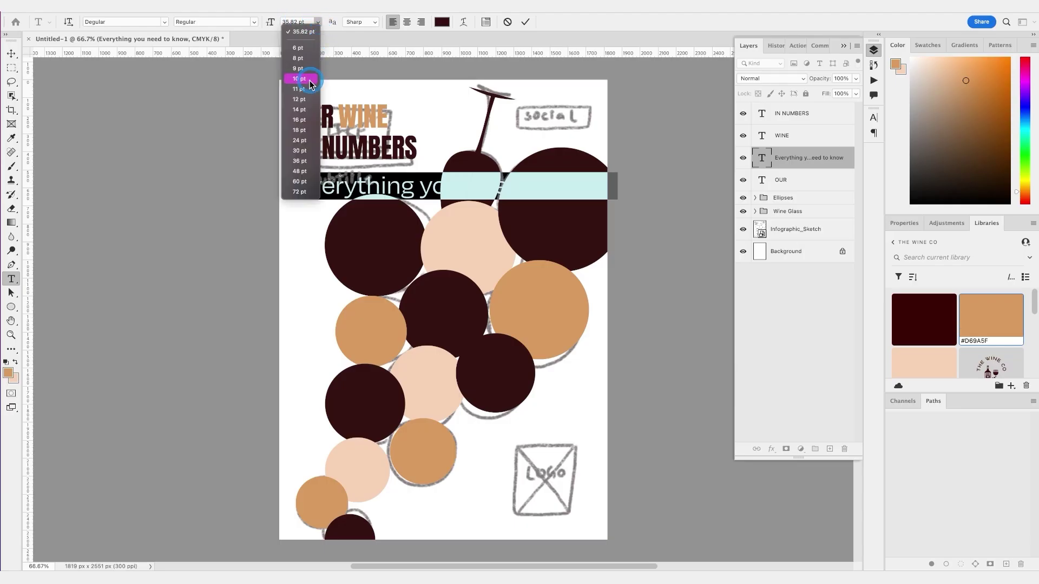
click(318, 77)
click(318, 22)
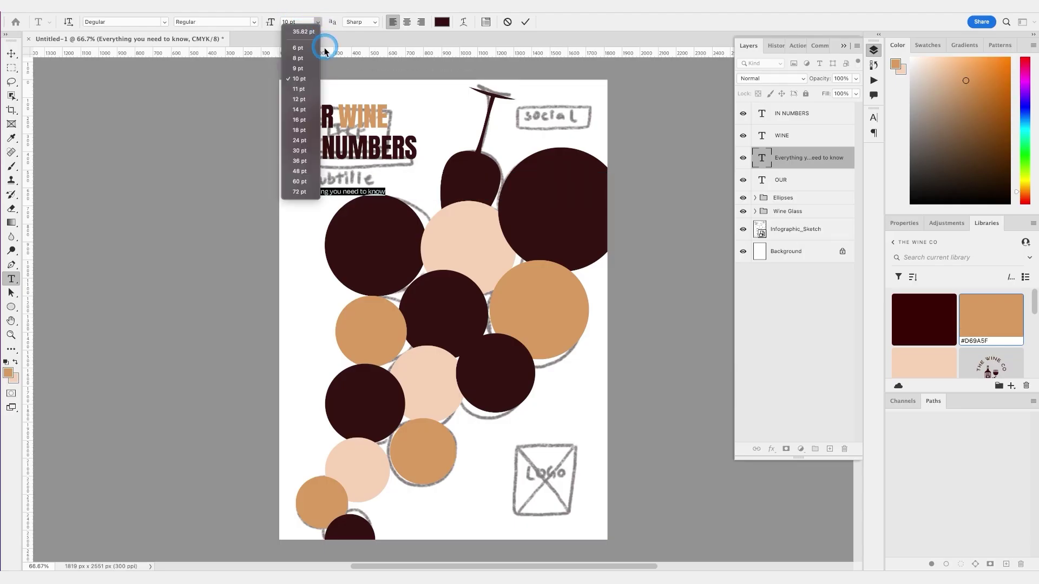
click(308, 86)
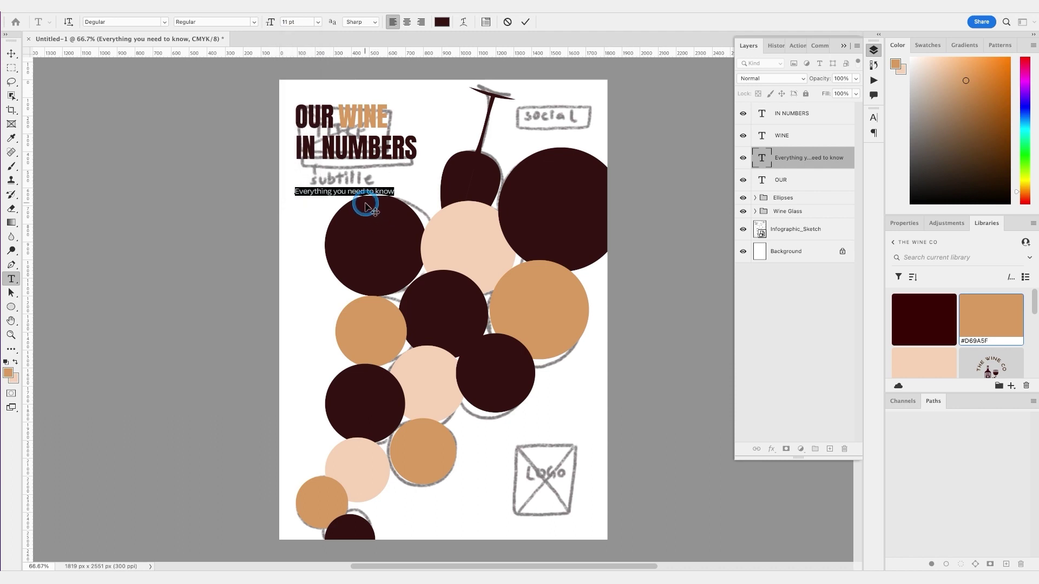
drag(520, 220, 540, 232)
- Nudge the GLOBAL LEADER IN WINE PRODUCTION label, place the logo bottom right, and select Background
drag(462, 258, 467, 254)
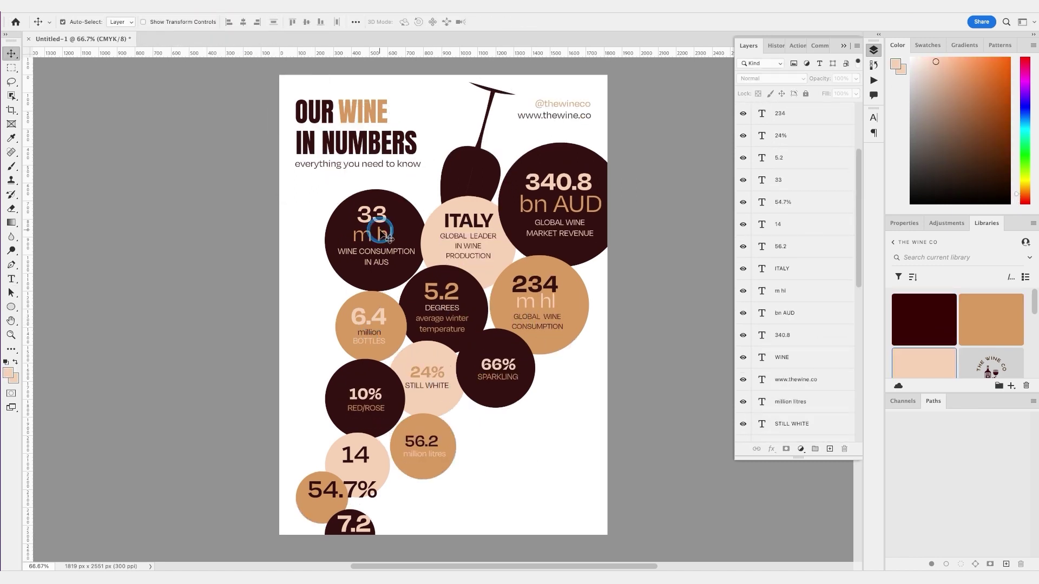
drag(990, 362, 548, 476)
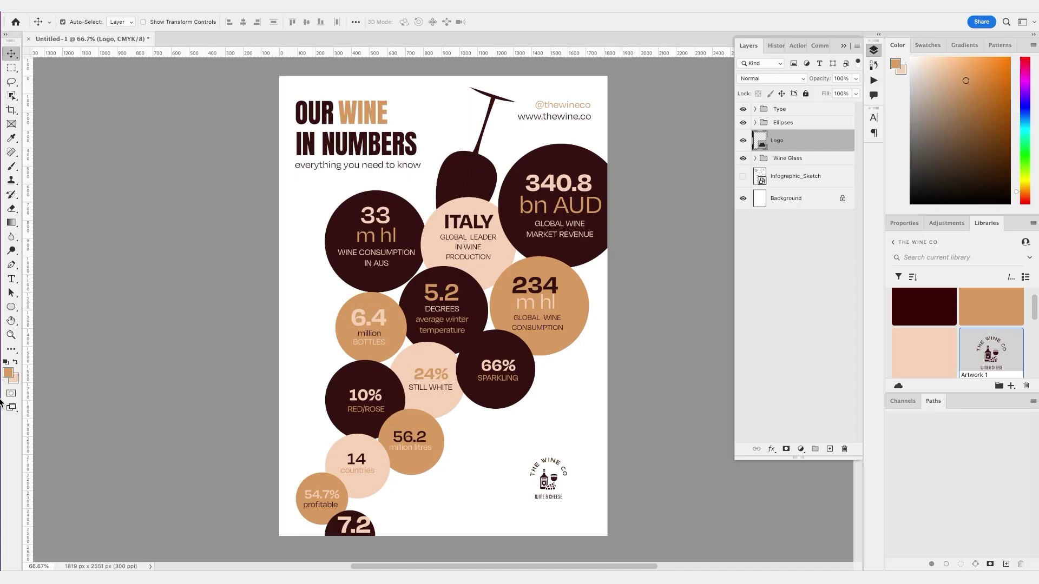
click(775, 198)
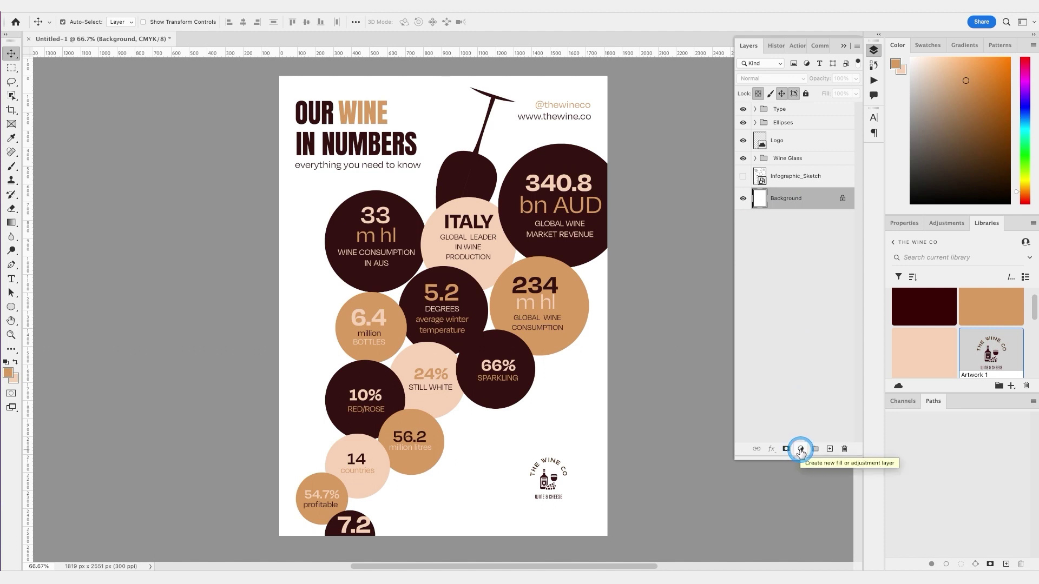
click(800, 449)
- Add a Gradient Fill layer, try Radial and Diamond, then settle on Linear angled about -43°
click(812, 470)
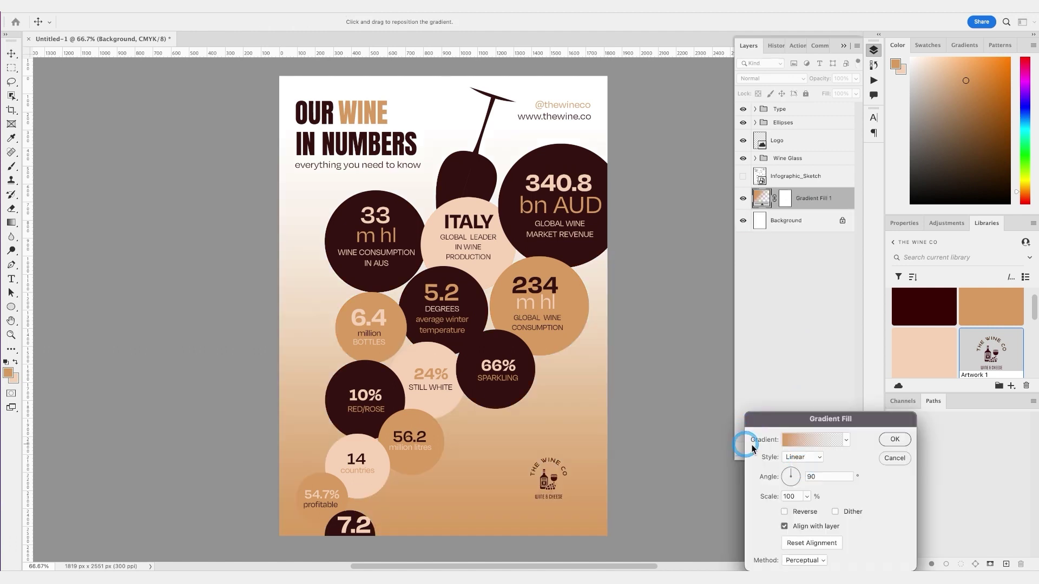
drag(826, 417, 190, 189)
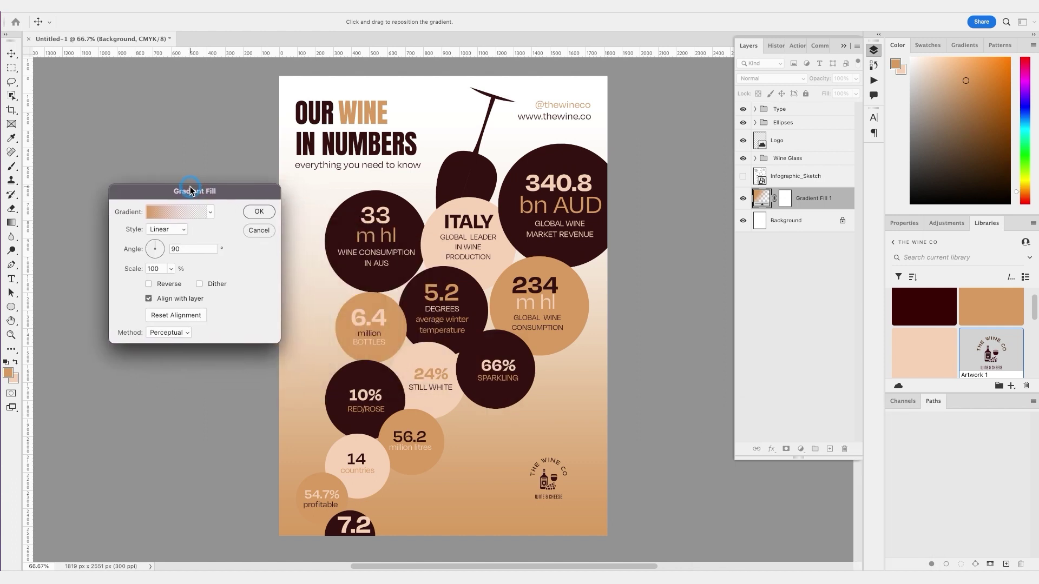
click(181, 229)
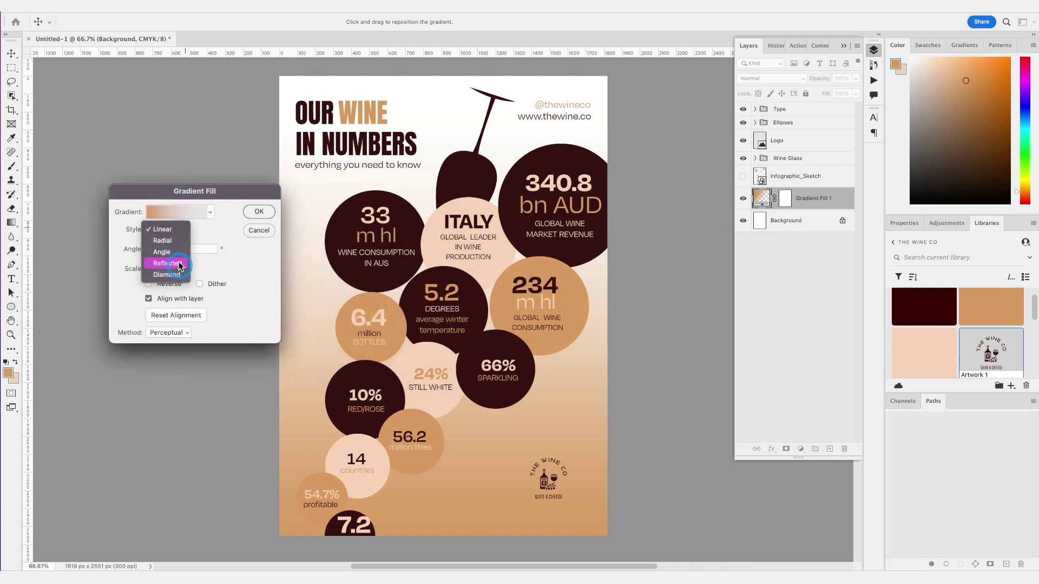
click(178, 240)
click(184, 229)
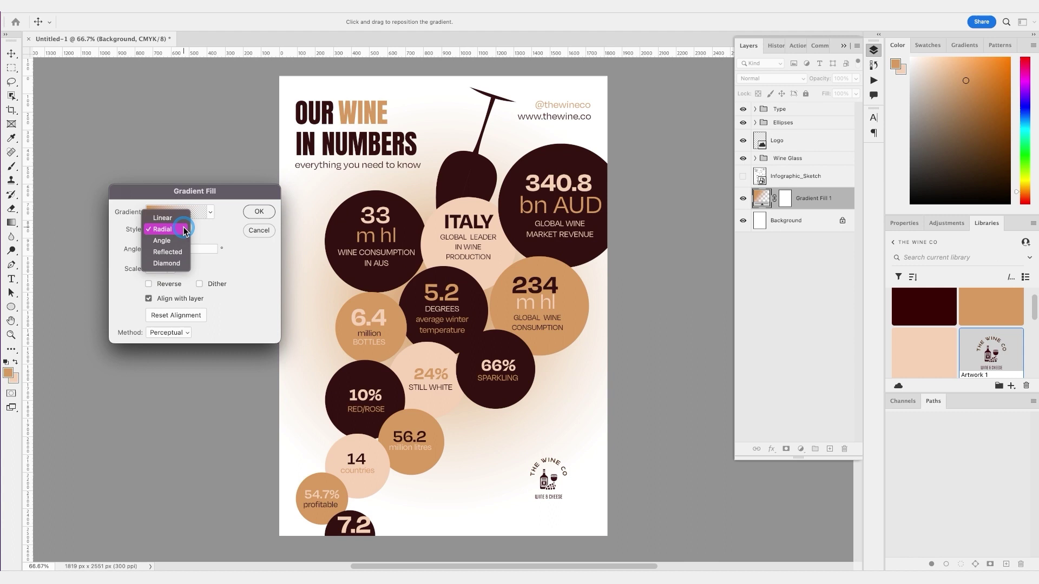
click(180, 263)
click(179, 230)
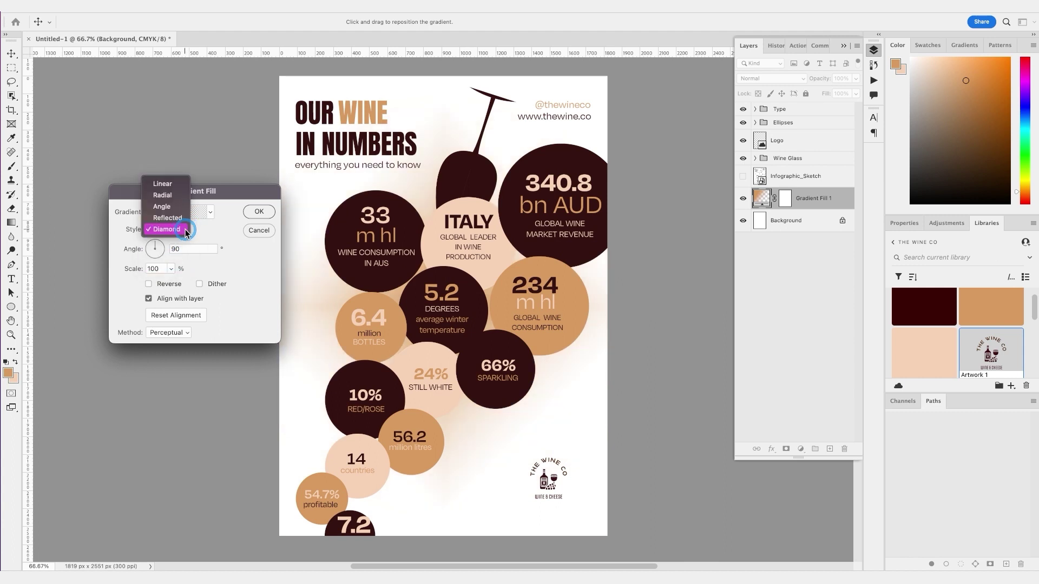
click(174, 185)
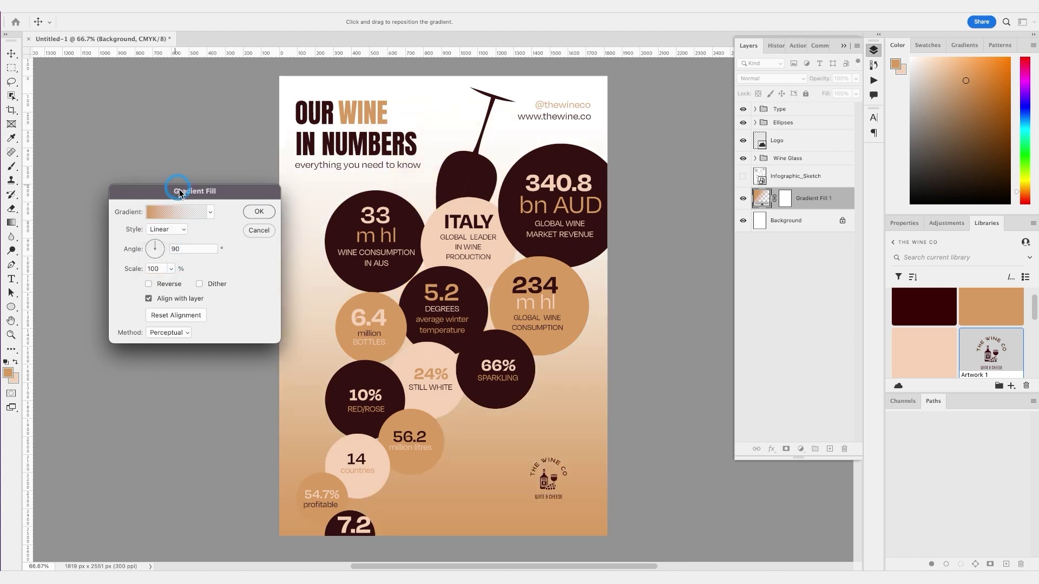
click(150, 244)
mouse_move(150, 247)
mouse_down()
mouse_move(163, 252)
mouse_move(156, 260)
mouse_up()
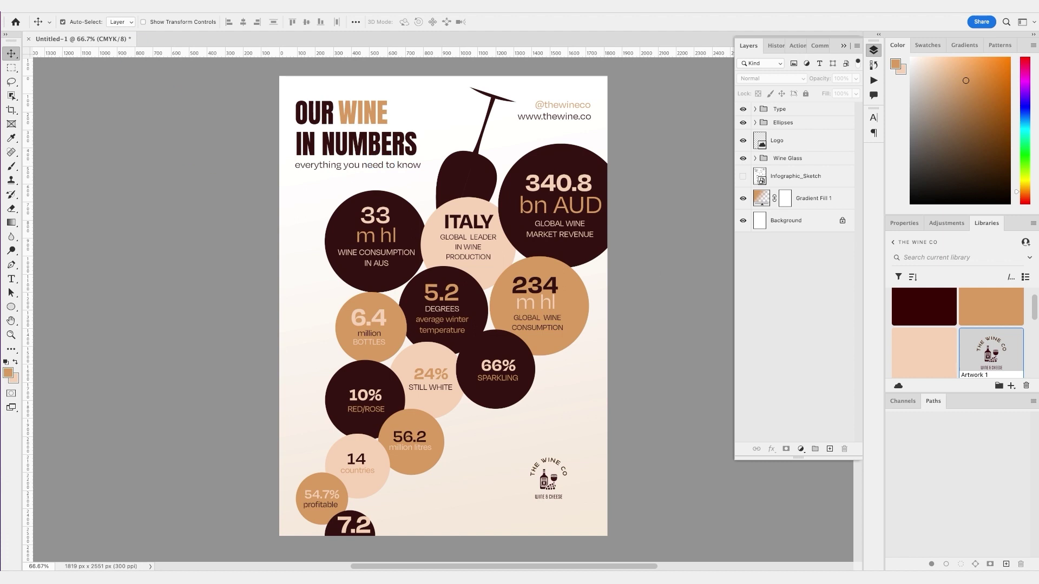
- Quick Export the infographic as Untitled-1.png to the Desktop
click(83, 1)
mouse_move(199, 145)
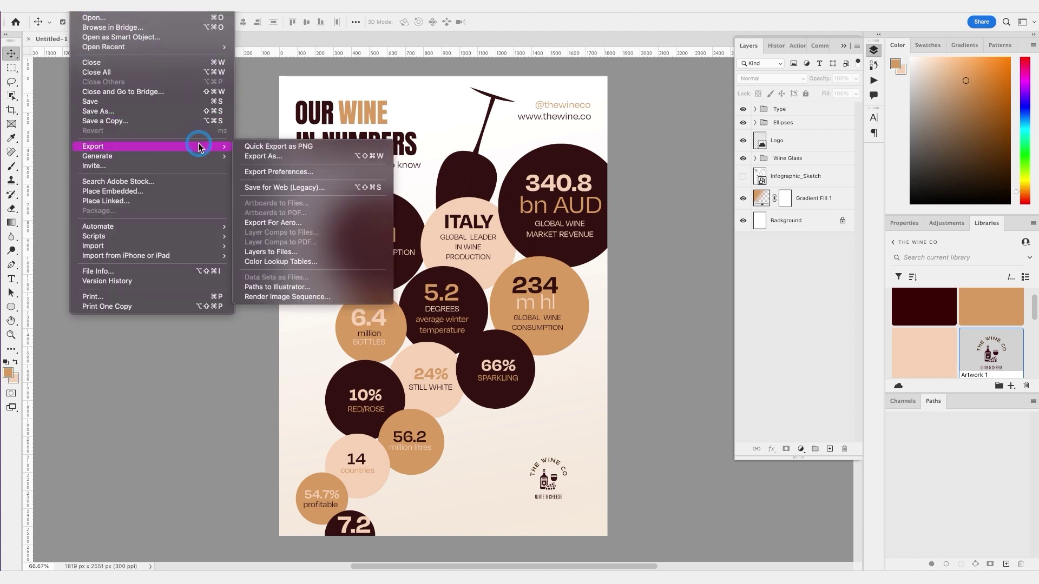
click(336, 146)
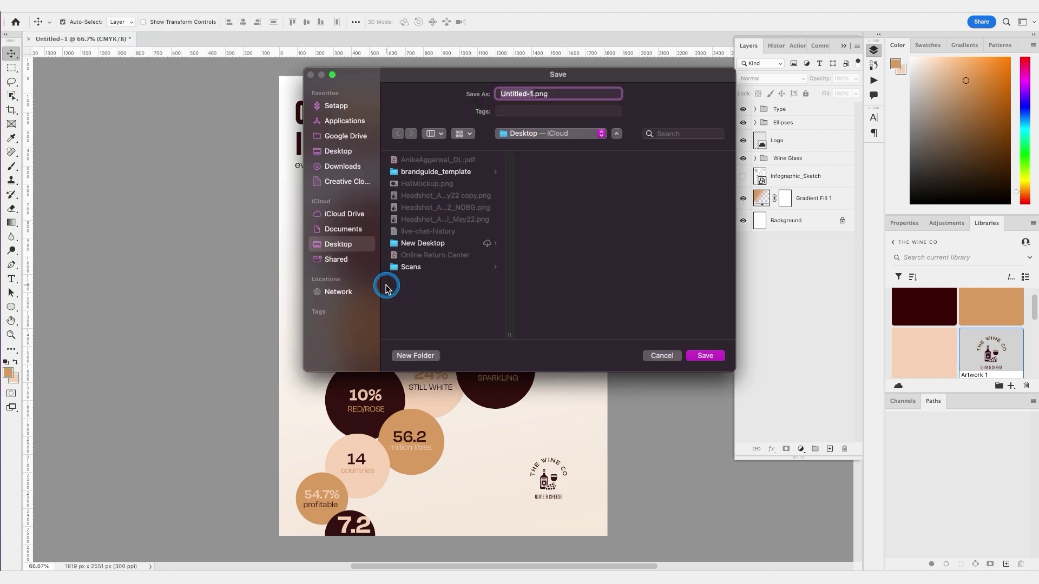
click(713, 354)
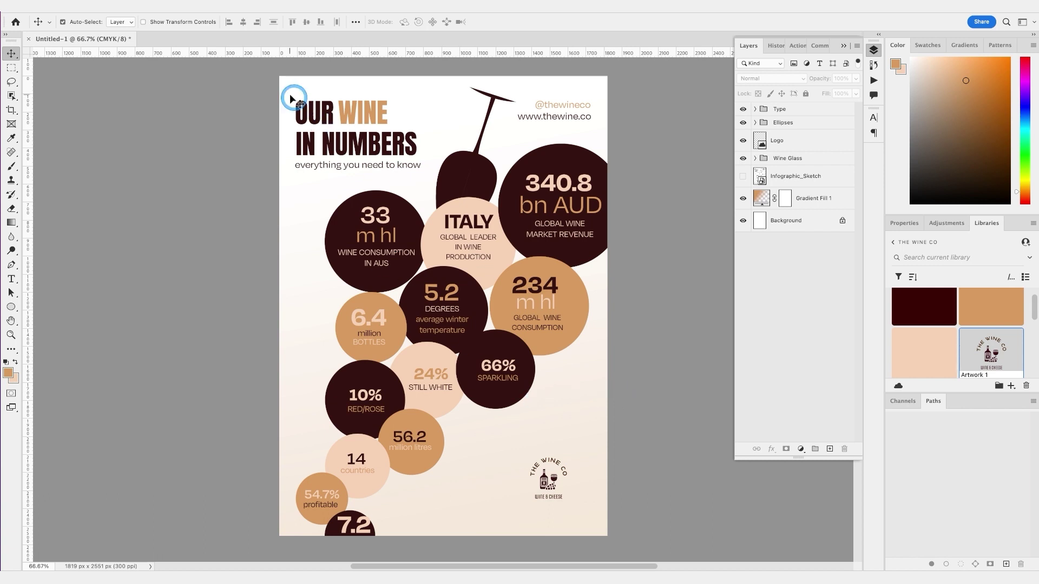
click(130, 5)
mouse_move(223, 11)
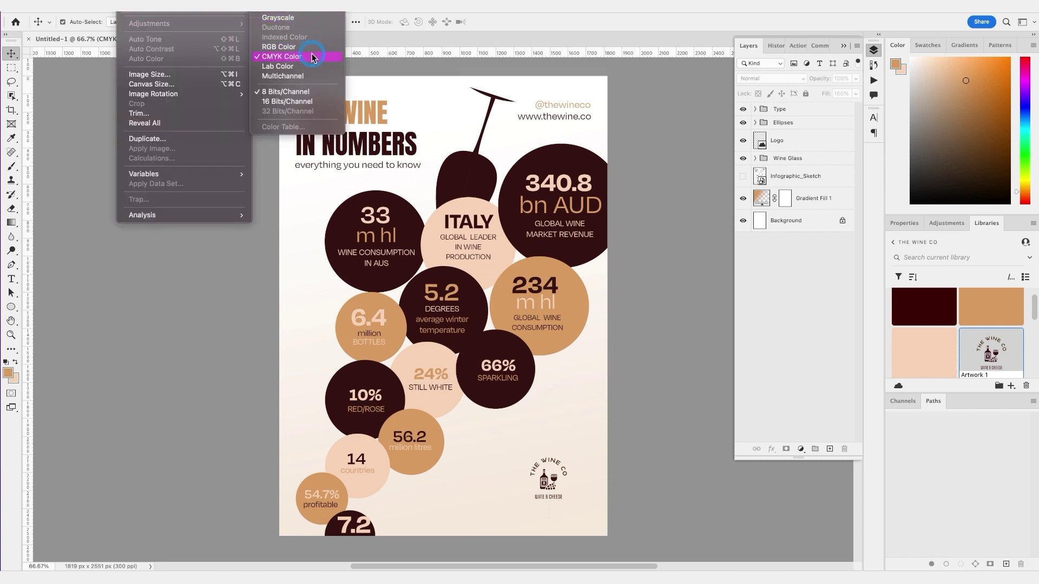
click(230, 395)
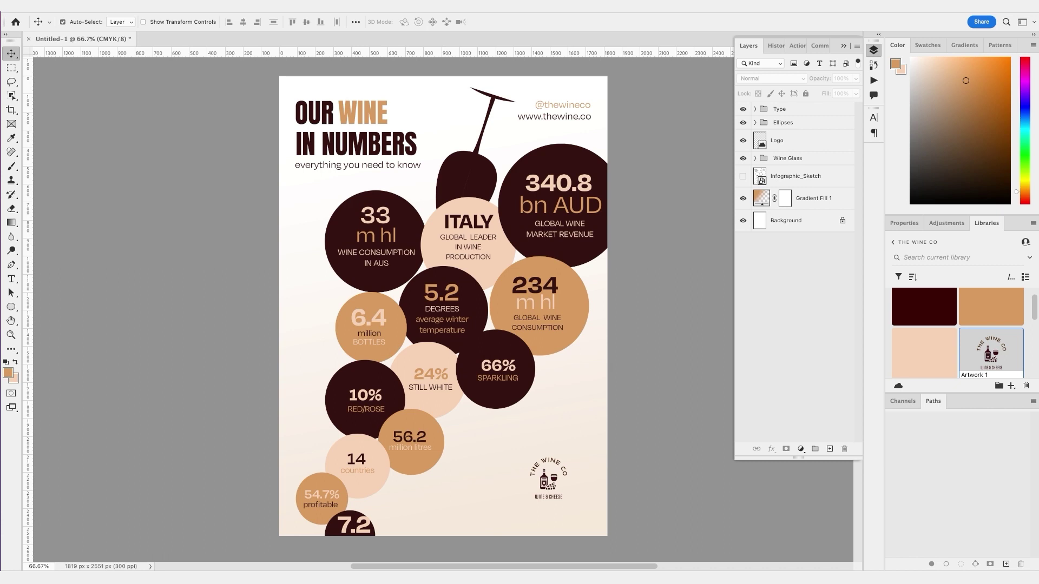
click(126, 10)
- Print the infographic with a bleed of 3 and send the output to Save as PDF
click(149, 298)
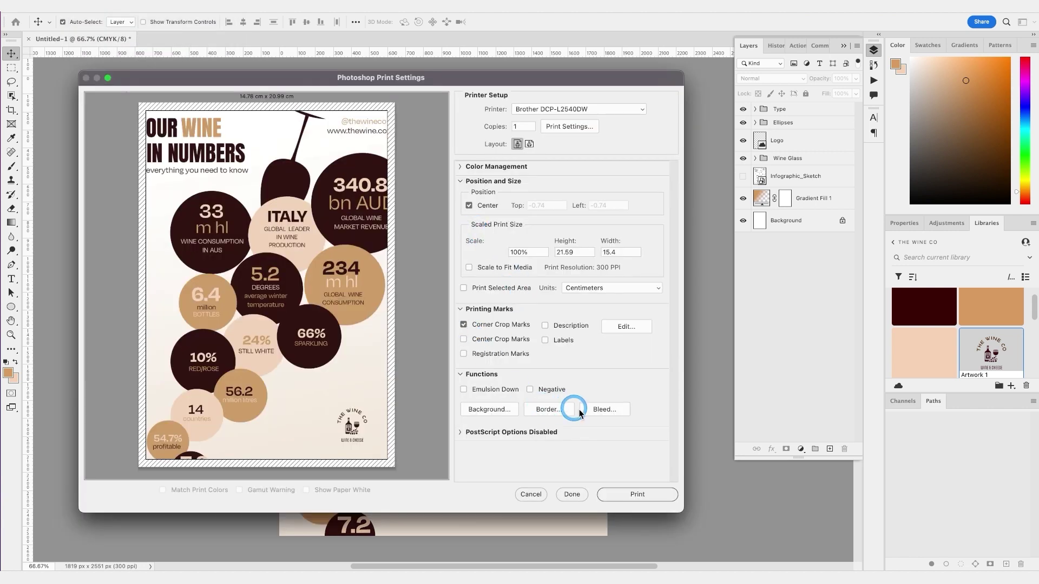
click(595, 409)
text(3)
click(450, 419)
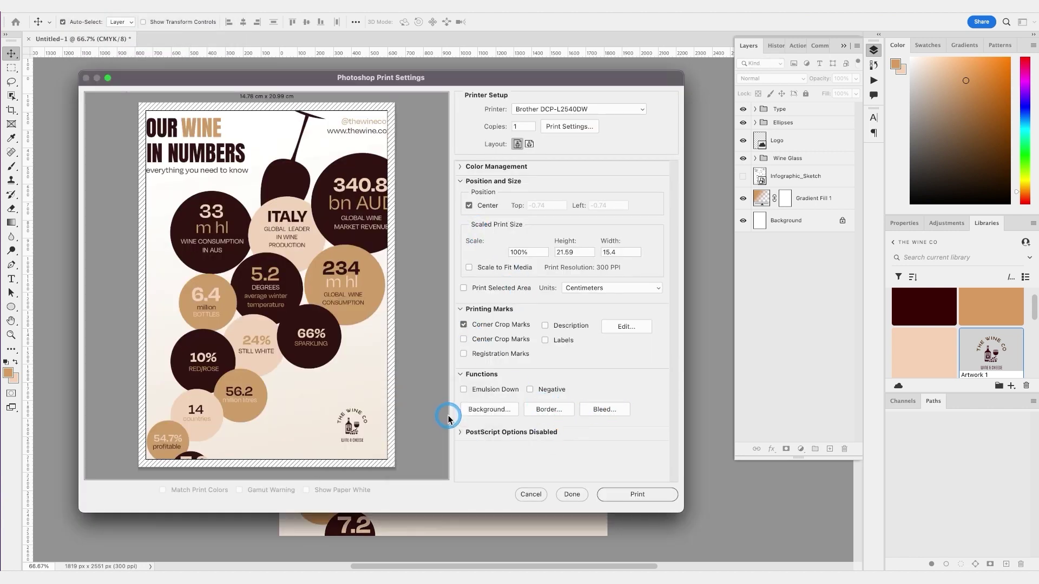
click(608, 494)
click(414, 285)
click(423, 312)
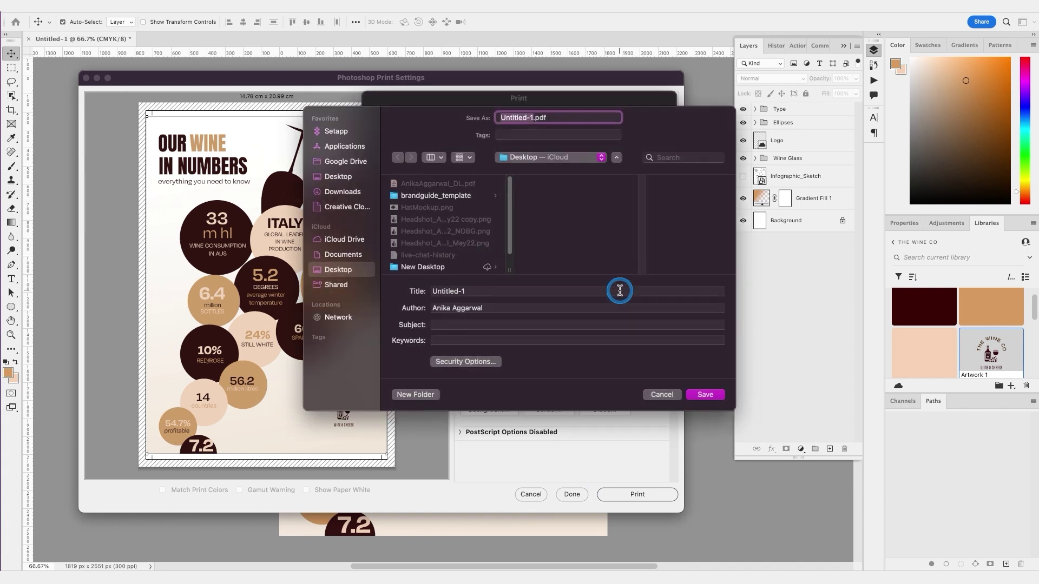